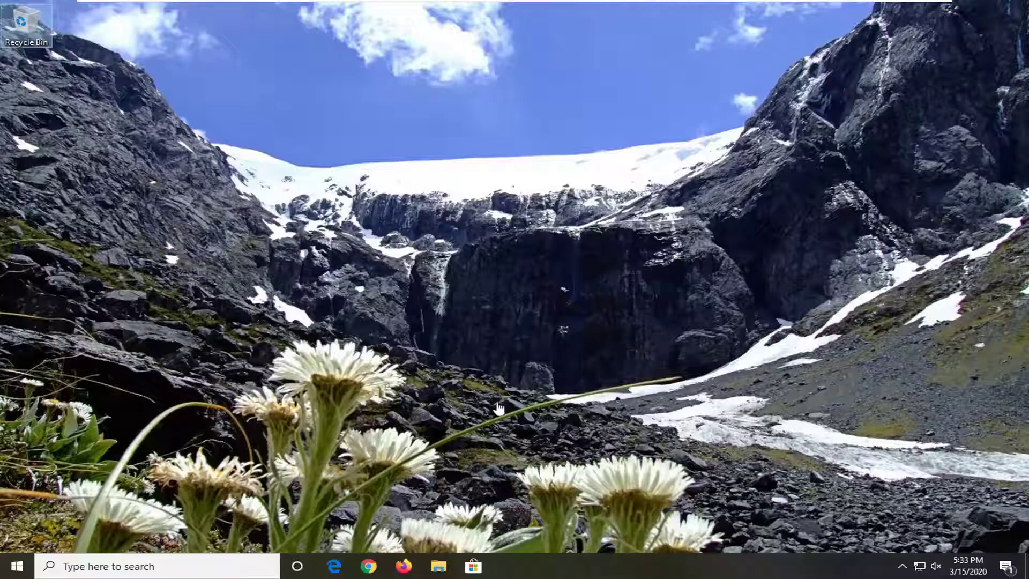
# Search the Start menu for regedit and run Registry Editor as administrator.
pyautogui.click(17, 565)
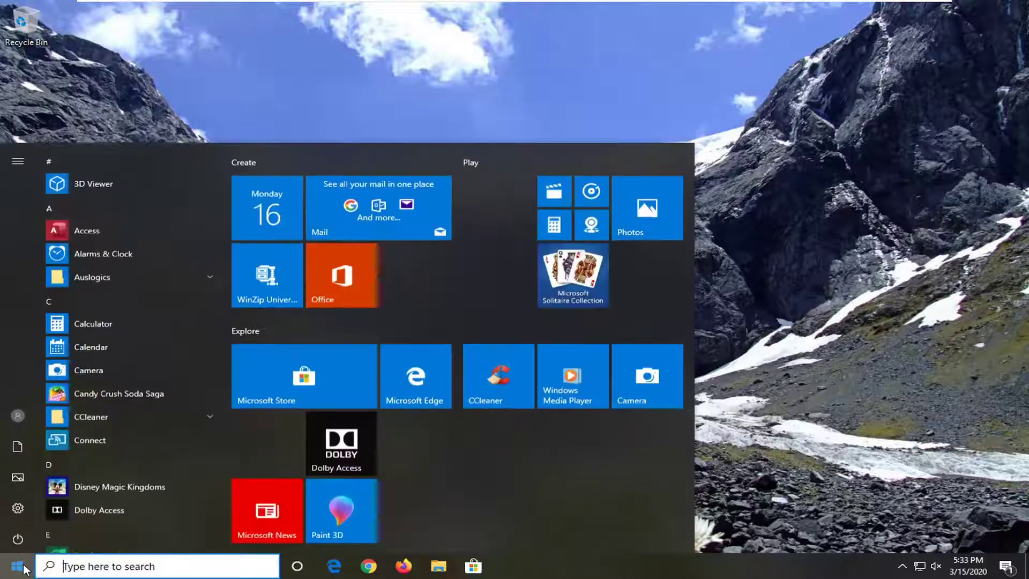
pyautogui.write('regedit')
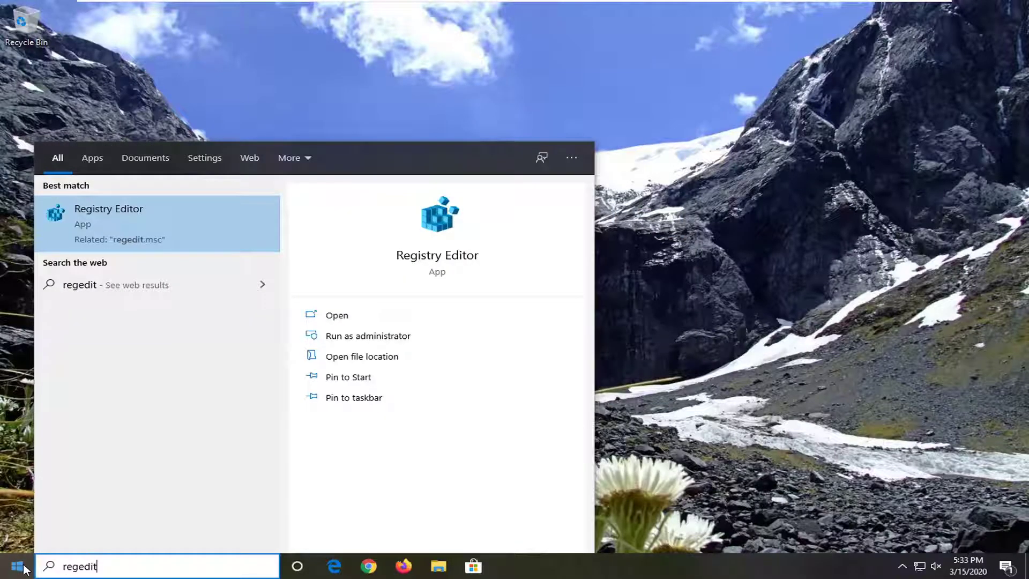
pyautogui.click(100, 228)
pyautogui.rightClick(102, 229)
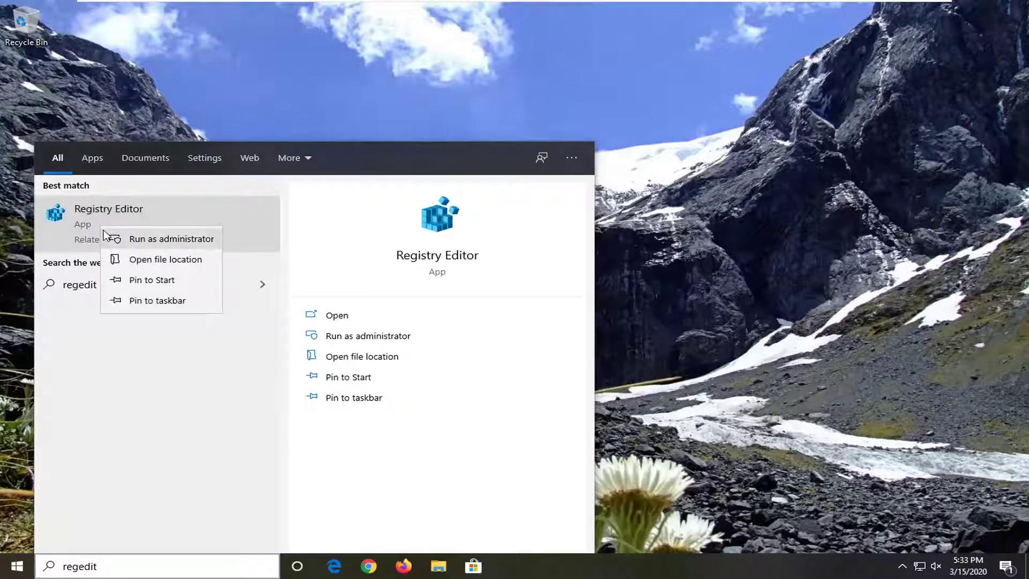
pyautogui.click(142, 240)
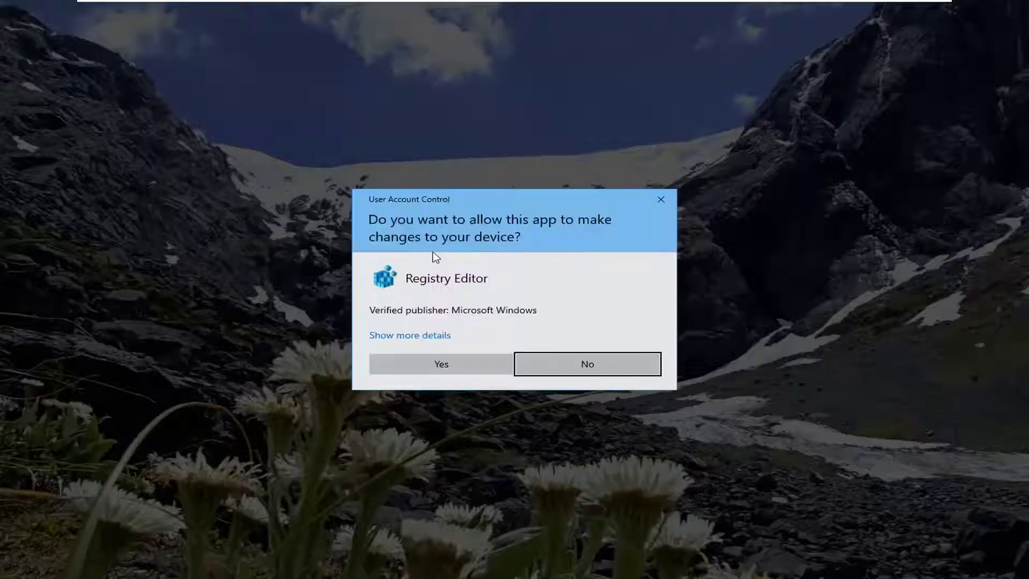
# Approve the UAC prompt, reposition the window, and open then cancel the File > Export dialog.
pyautogui.click(433, 367)
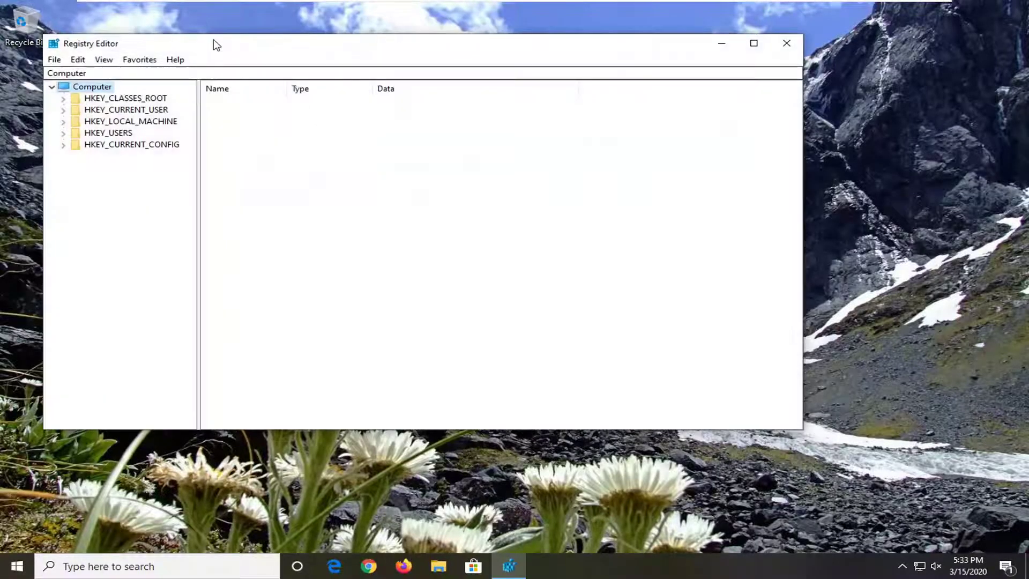
pyautogui.moveTo(216, 45); pyautogui.dragTo(319, 87)
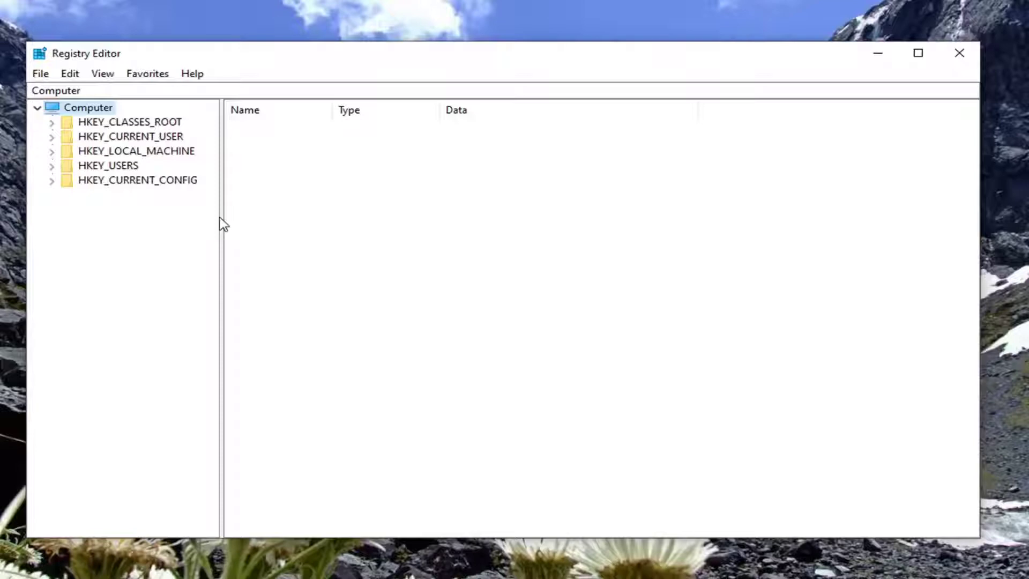
pyautogui.click(39, 77)
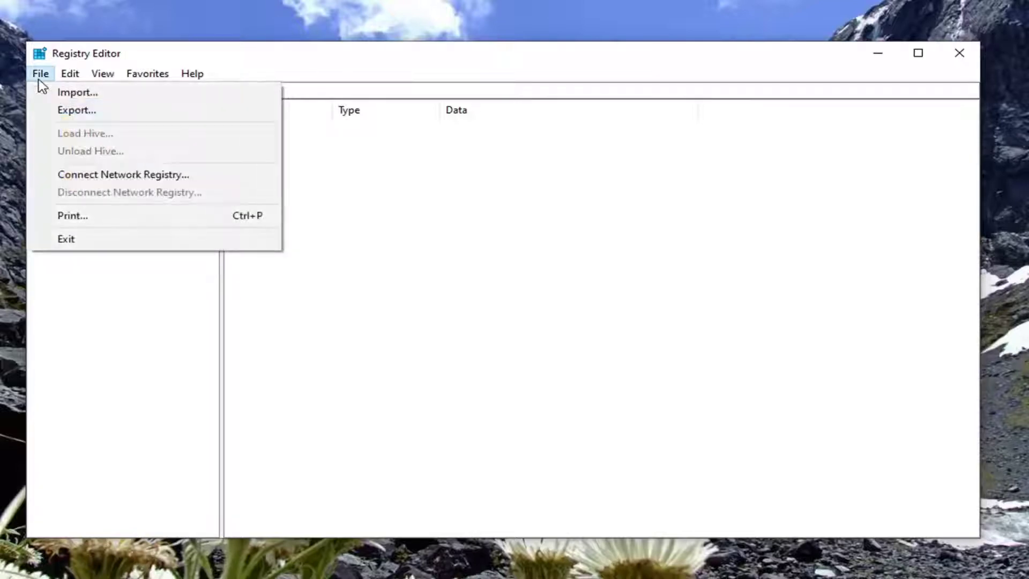
pyautogui.click(67, 111)
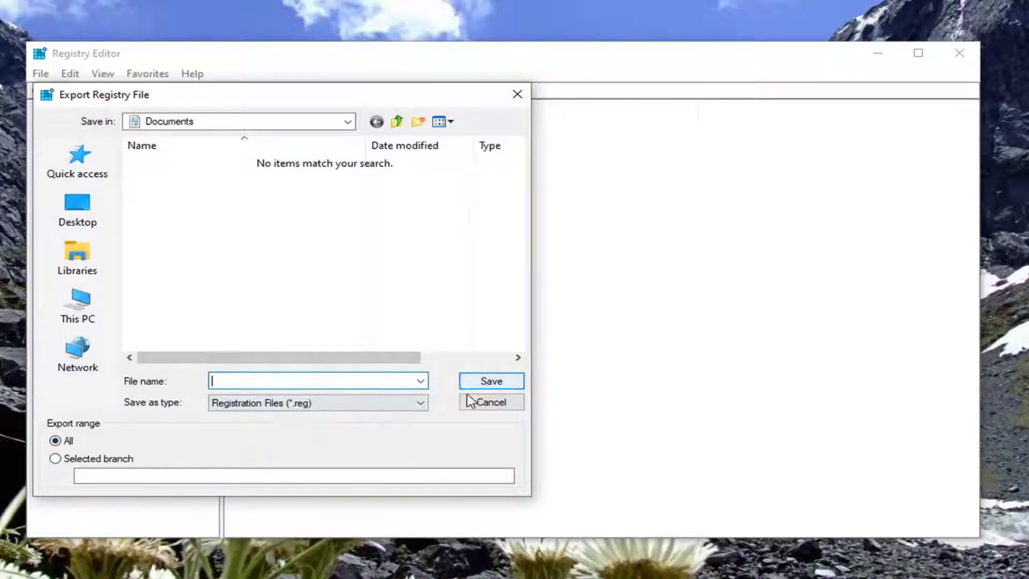
pyautogui.click(484, 405)
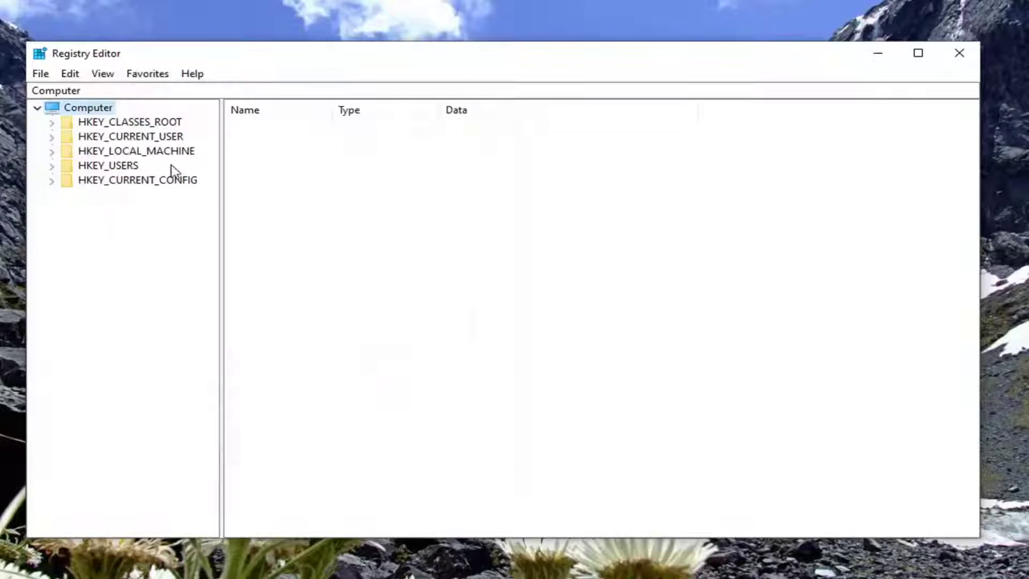
pyautogui.click(41, 74)
pyautogui.click(70, 93)
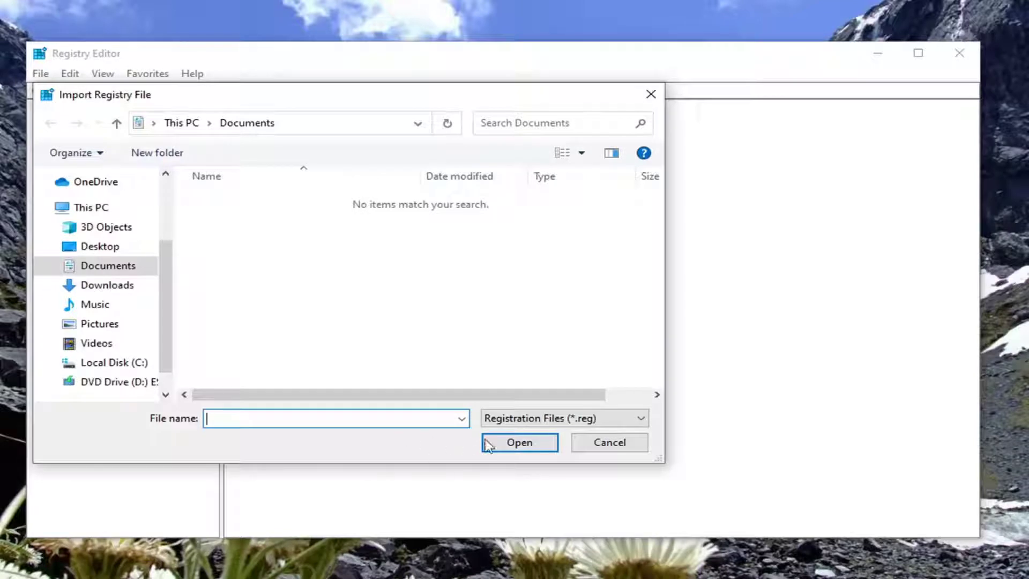
pyautogui.click(608, 454)
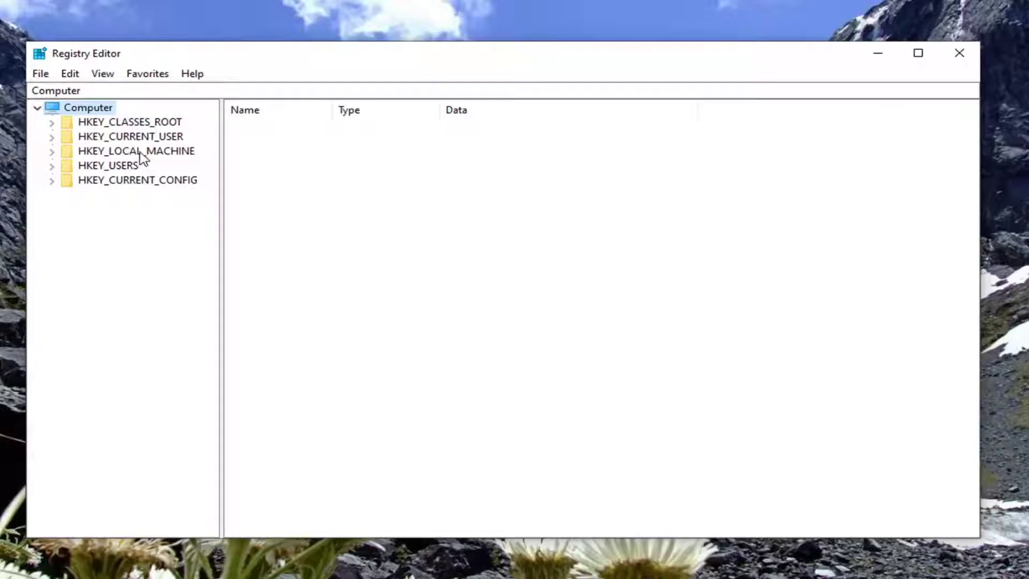
# Expand HKEY_LOCAL_MACHINE > SOFTWARE > Microsoft, widening the tree pane, and open Windows NT.
pyautogui.click(134, 152)
pyautogui.doubleClick(119, 154)
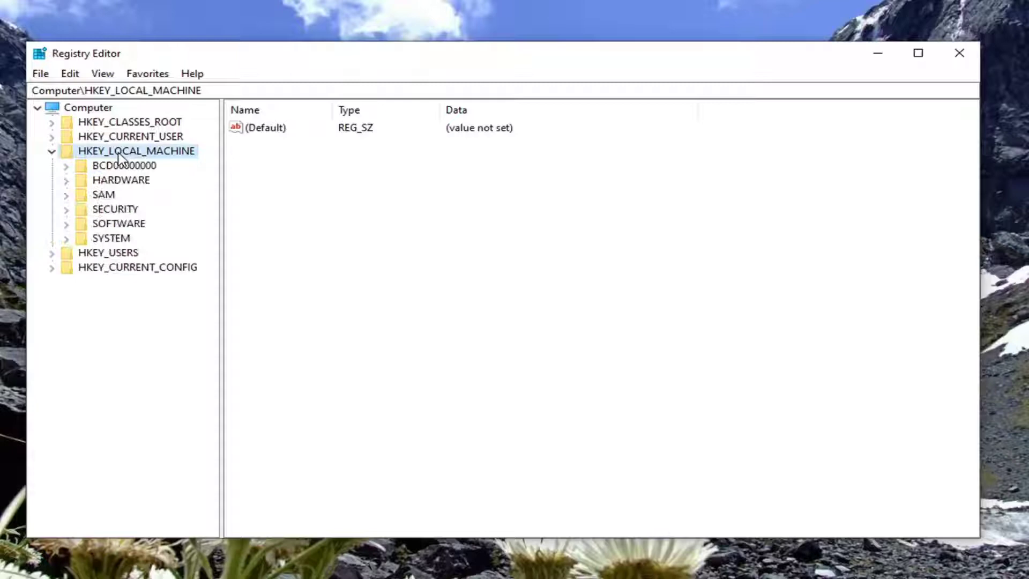
pyautogui.moveTo(220, 158); pyautogui.dragTo(239, 156)
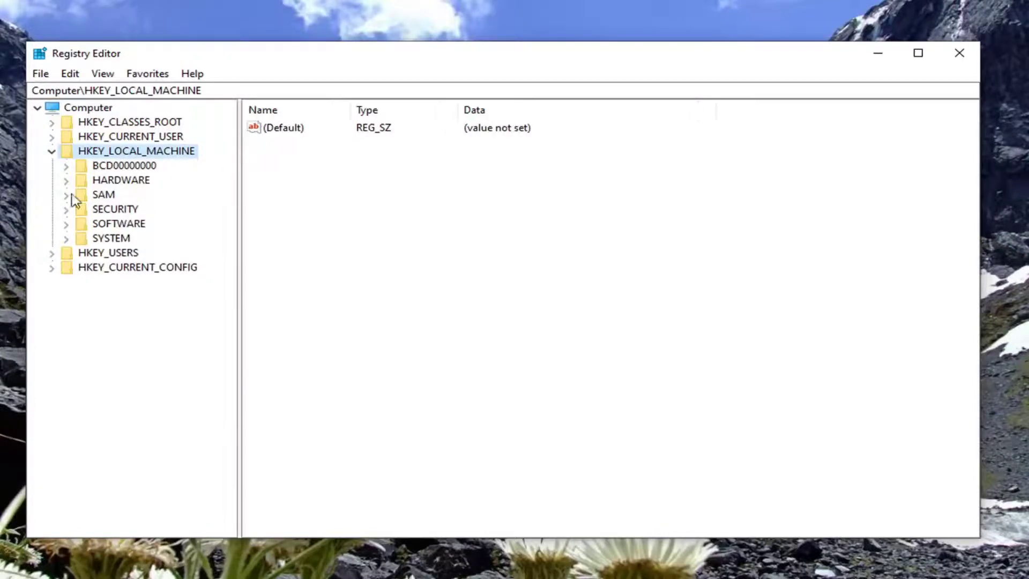
pyautogui.doubleClick(119, 225)
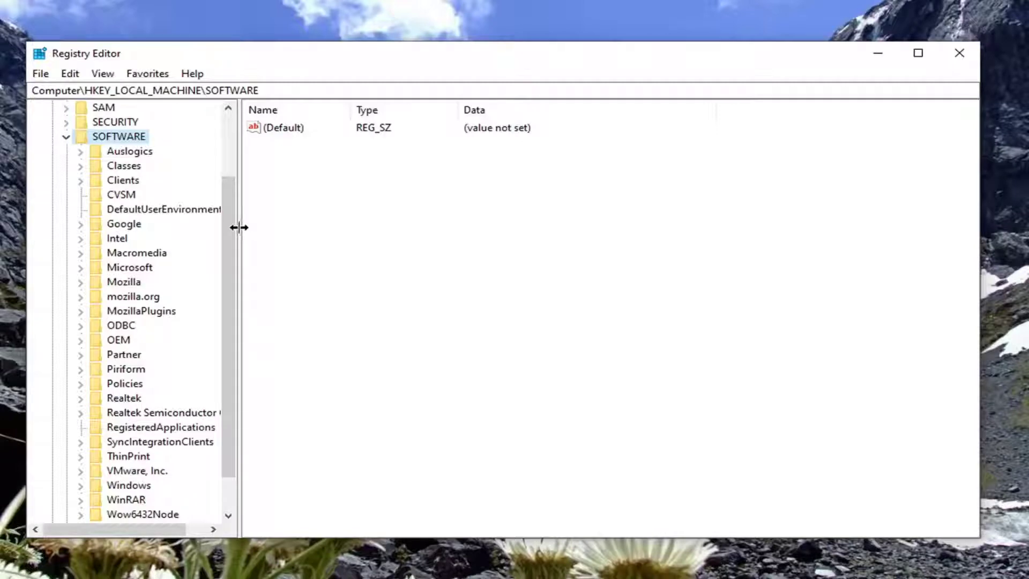
pyautogui.moveTo(239, 227); pyautogui.dragTo(301, 232)
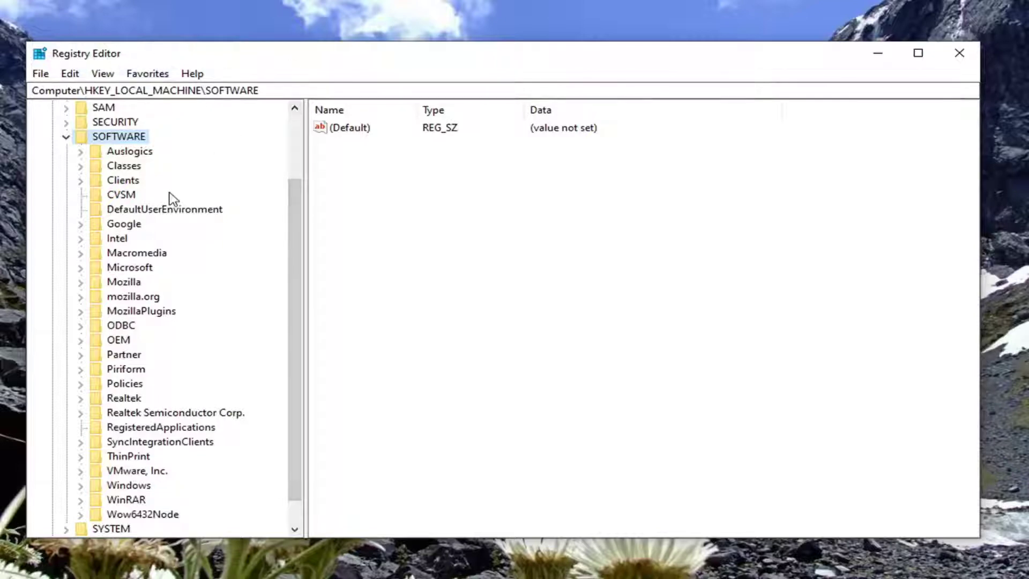
pyautogui.scroll(-1, 150, 287)
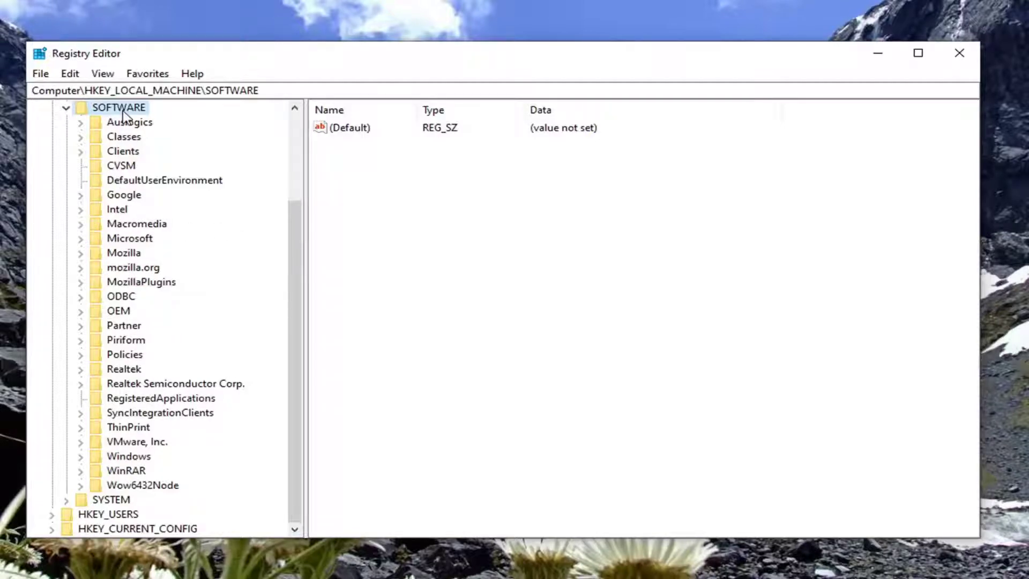
pyautogui.doubleClick(131, 239)
pyautogui.scroll(-20, 134, 252)
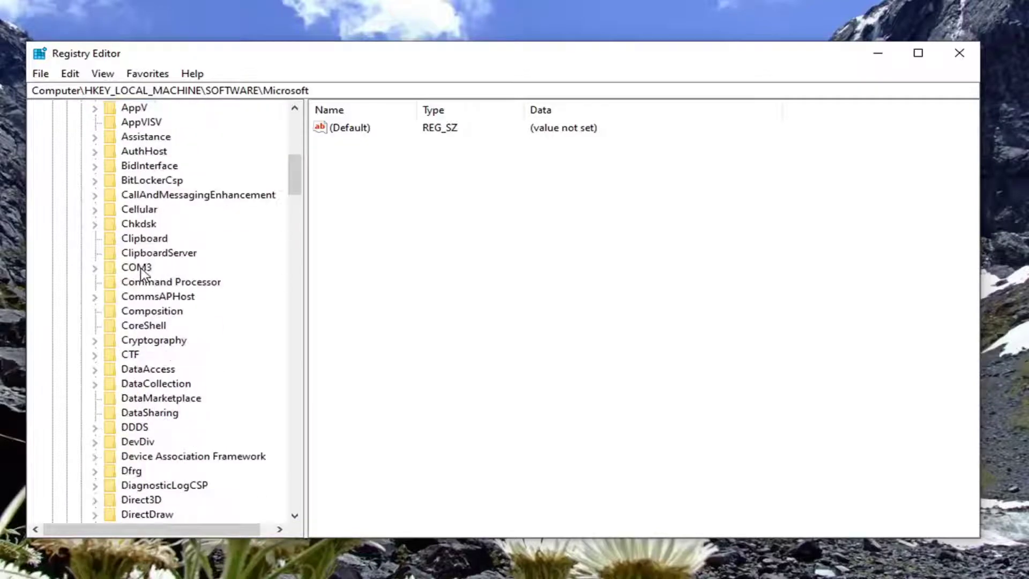
pyautogui.scroll(-20, 150, 313)
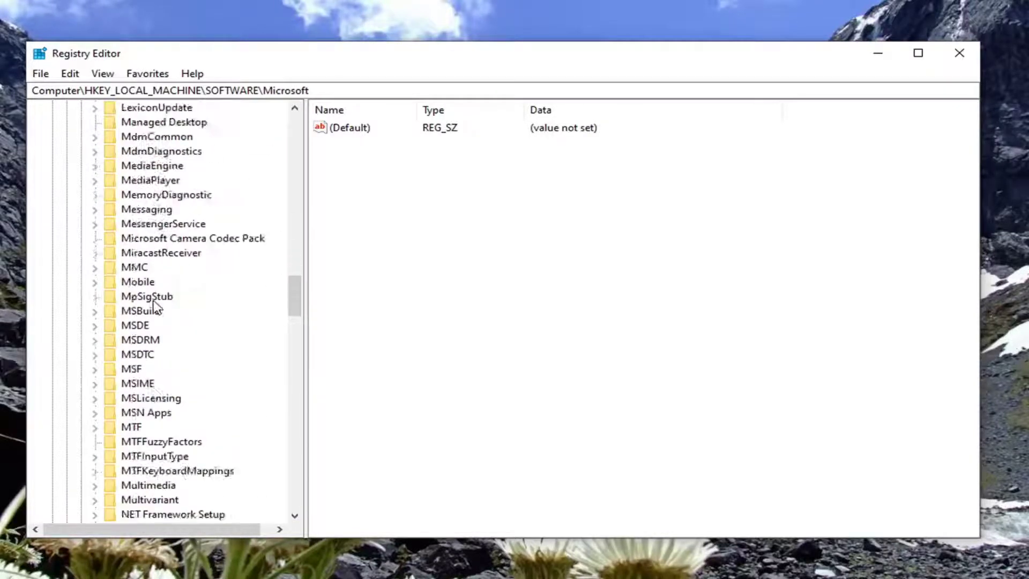
pyautogui.scroll(-13, 153, 306)
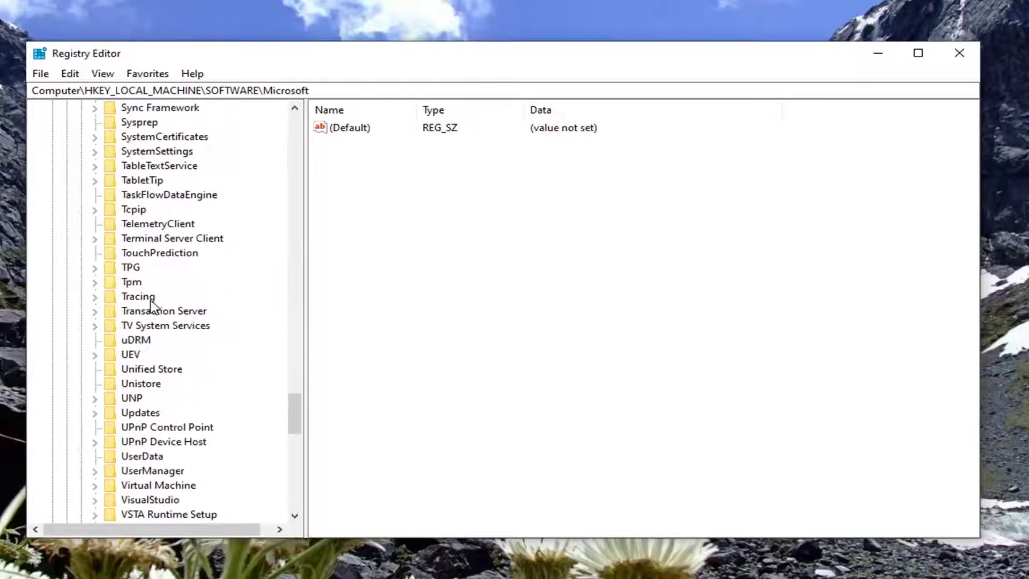
pyautogui.doubleClick(174, 429)
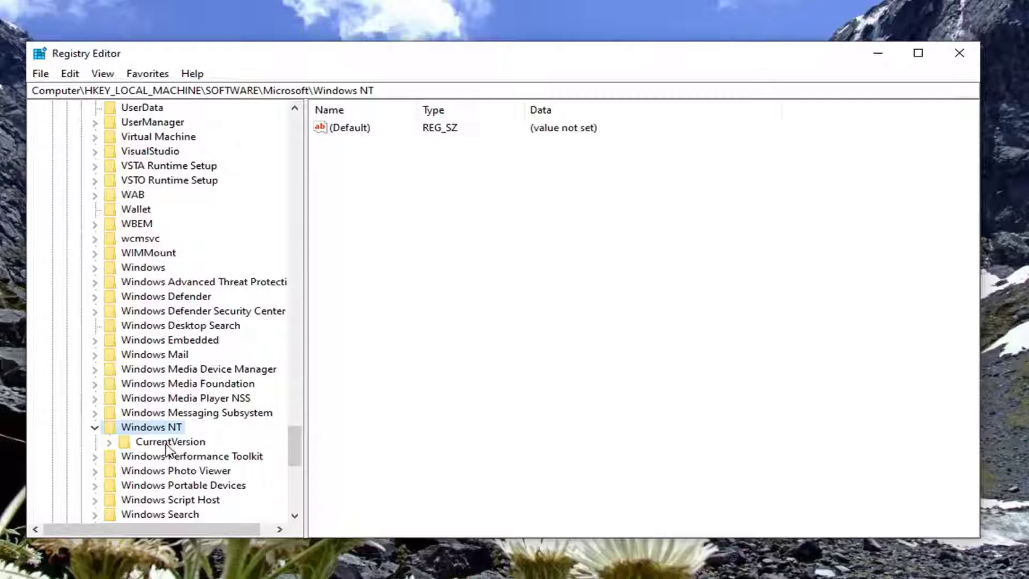
# Expand CurrentVersion and select its SoftwareProtectionPlatform subkey to list its values.
pyautogui.doubleClick(168, 446)
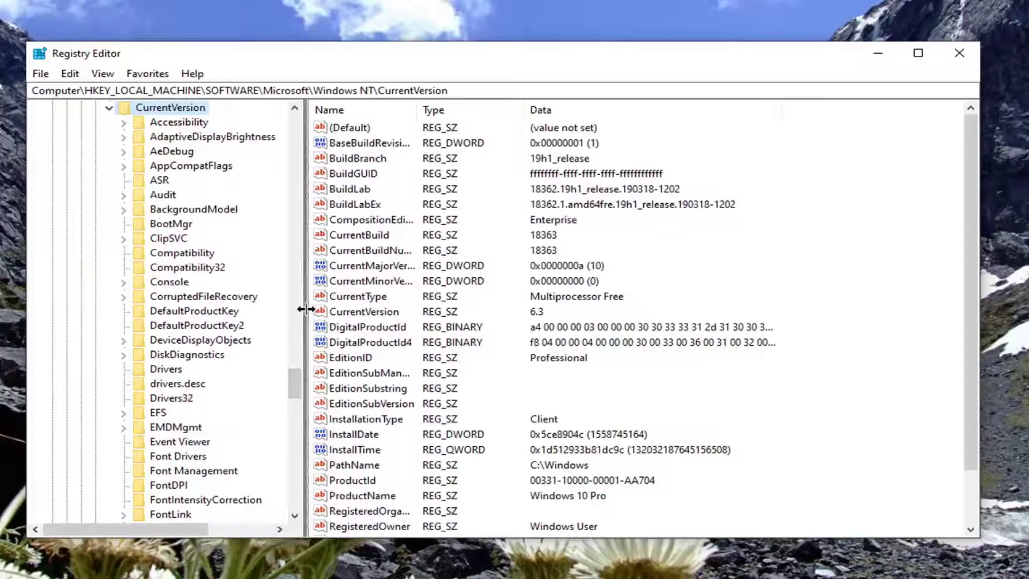
pyautogui.moveTo(305, 309); pyautogui.dragTo(384, 300)
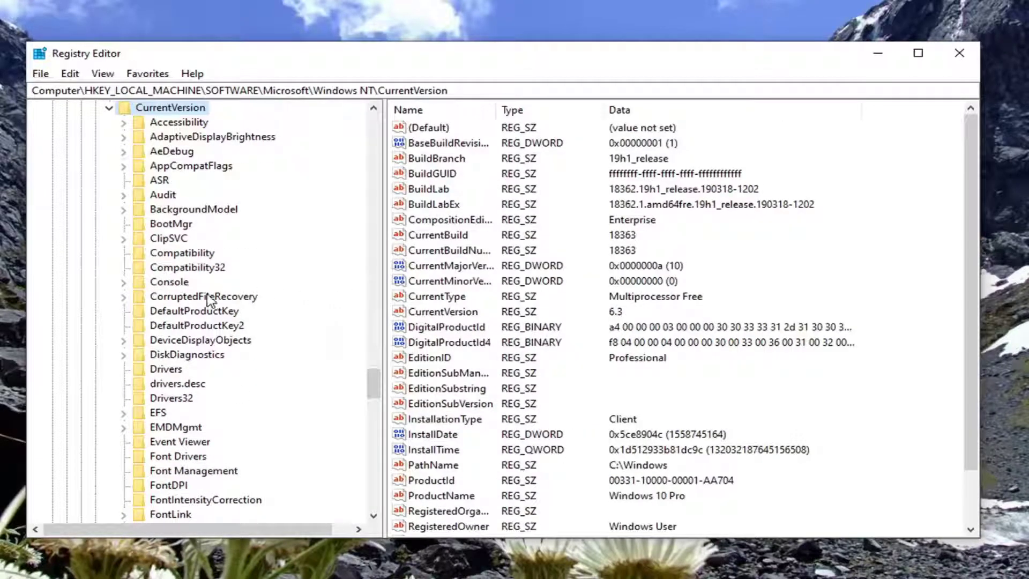
pyautogui.scroll(-13, 247, 394)
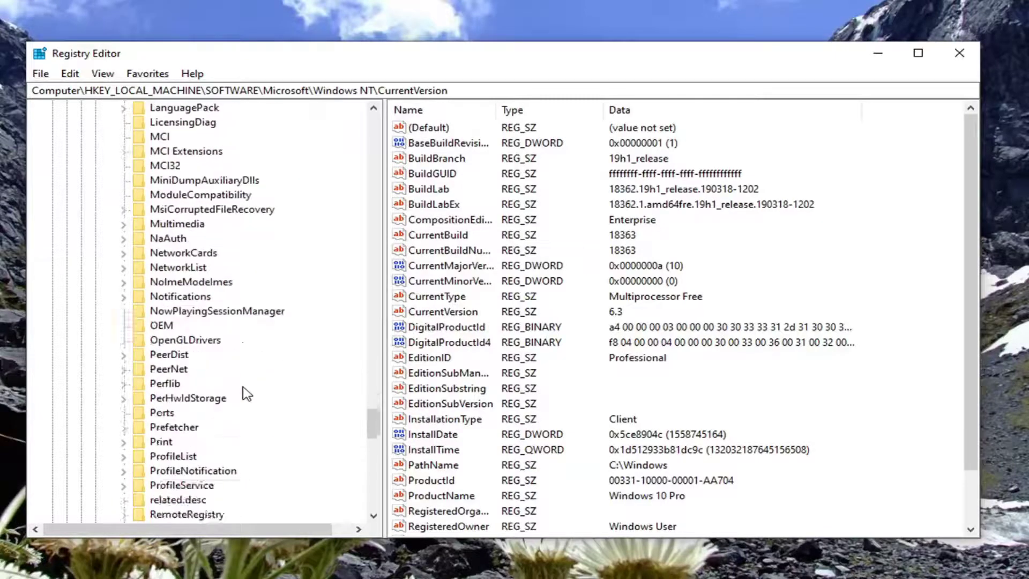
pyautogui.scroll(-4, 246, 394)
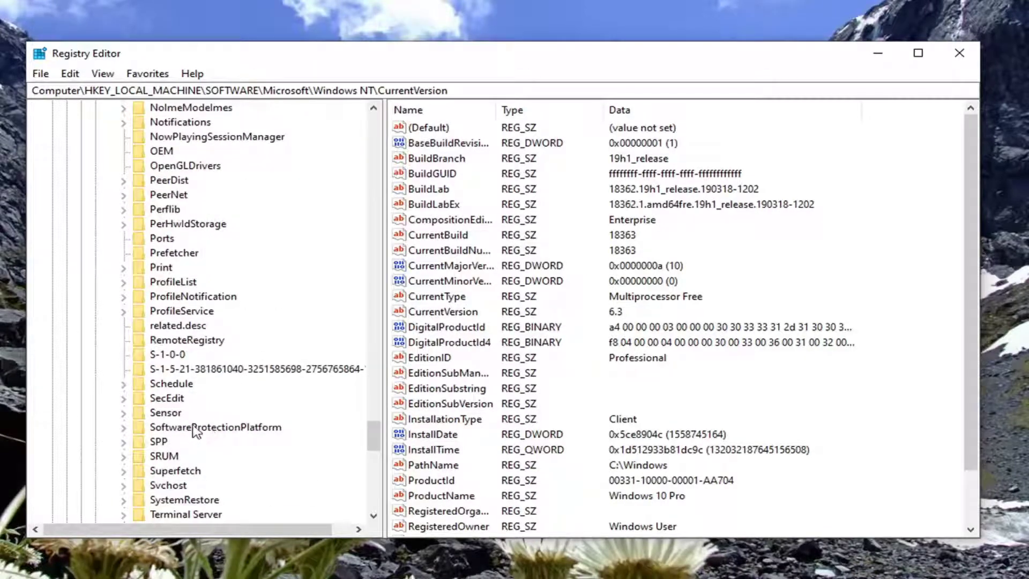
pyautogui.click(164, 427)
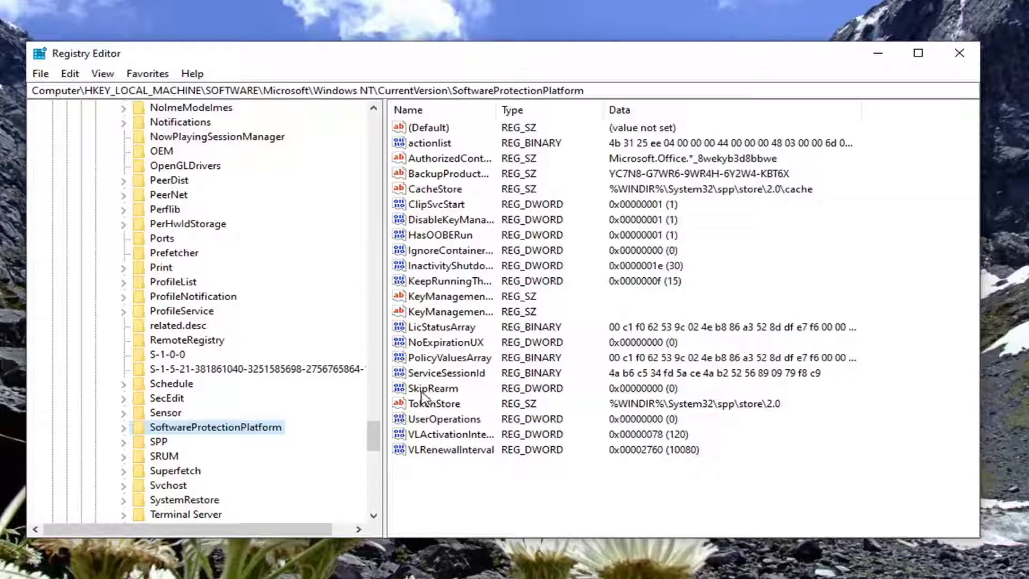
# Change the SkipRearm value data from 0 to 1 and confirm.
pyautogui.click(441, 390)
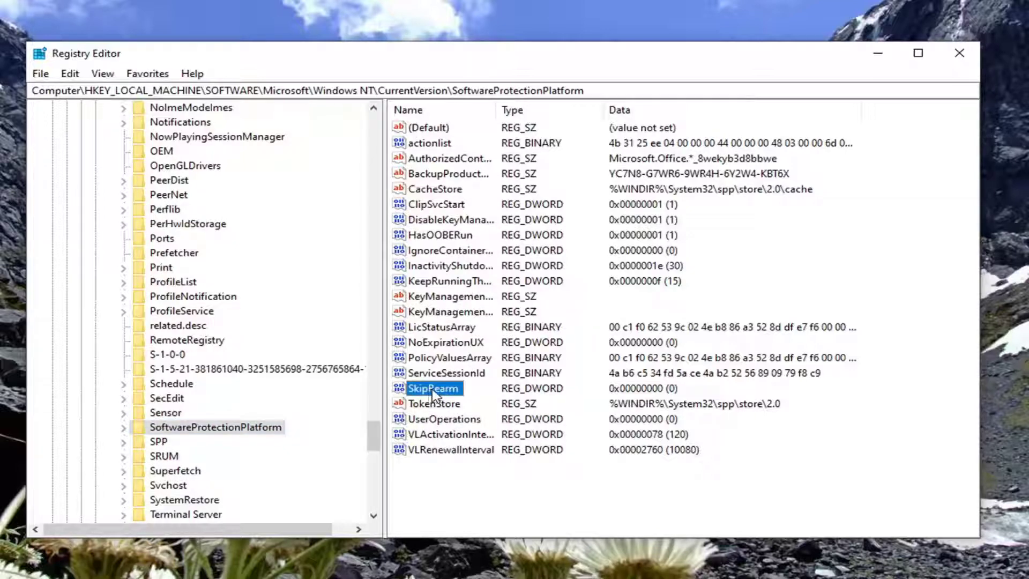
pyautogui.doubleClick(434, 390)
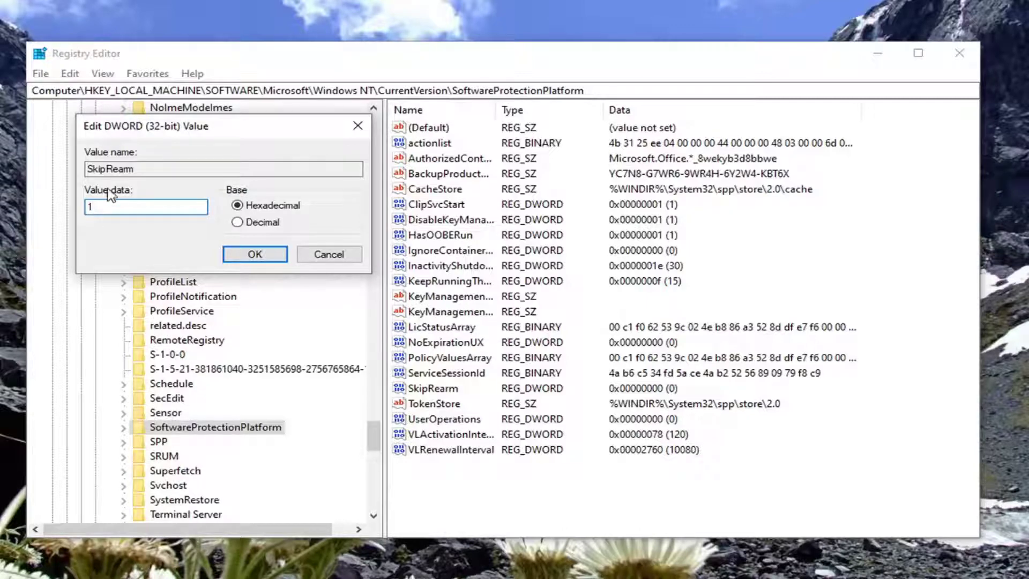
pyautogui.click(256, 255)
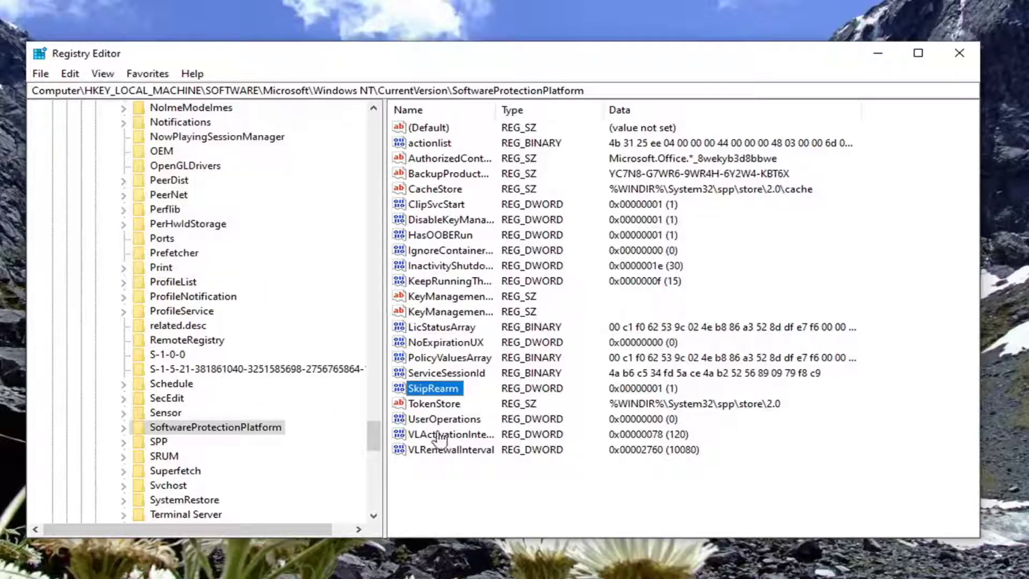
# Collapse Microsoft, SOFTWARE and HKEY_LOCAL_MACHINE, then close Registry Editor.
pyautogui.moveTo(381, 435); pyautogui.dragTo(372, 222)
pyautogui.scroll(20, 231, 285)
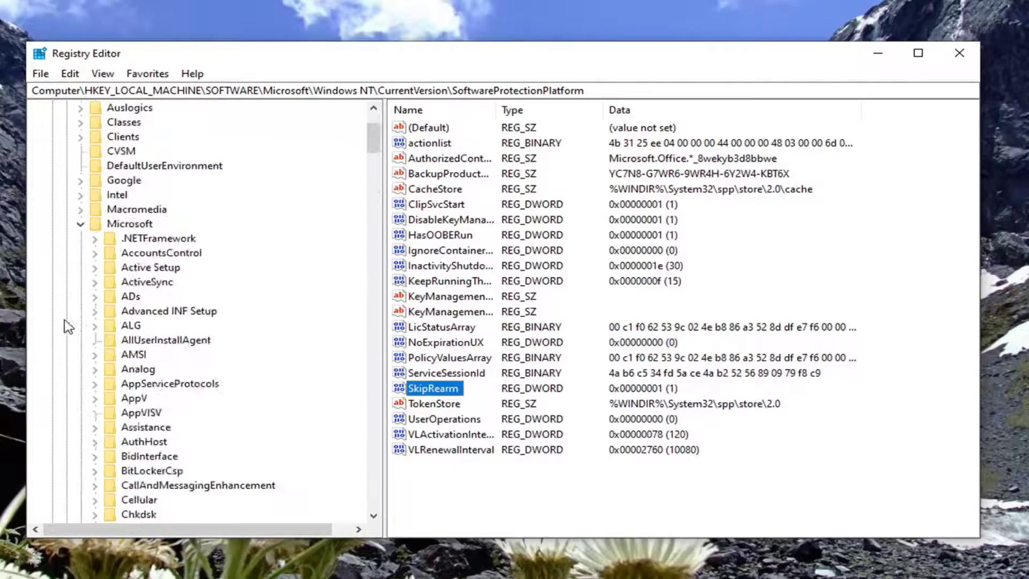
pyautogui.click(80, 354)
pyautogui.click(66, 224)
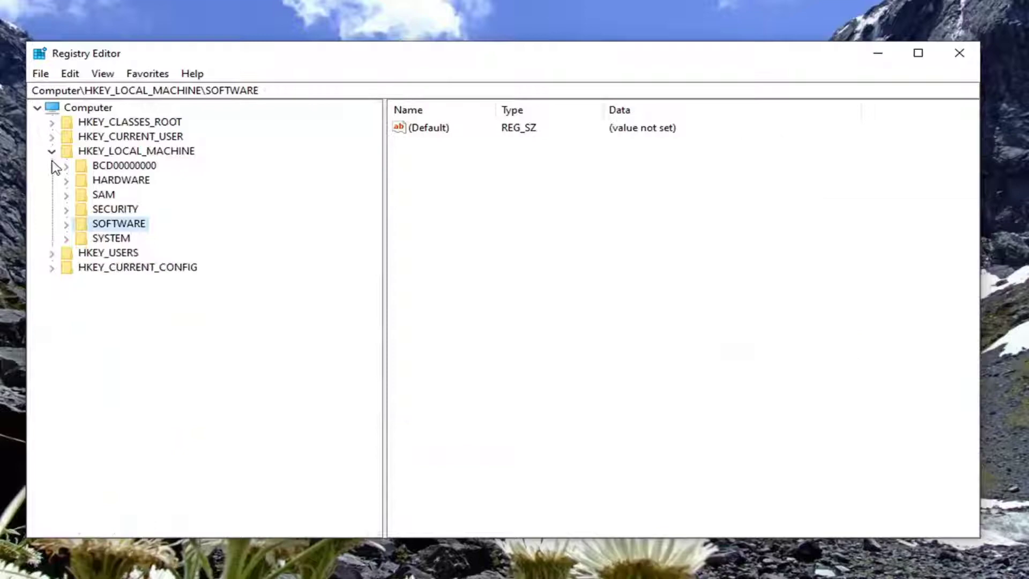
pyautogui.click(52, 152)
pyautogui.click(80, 109)
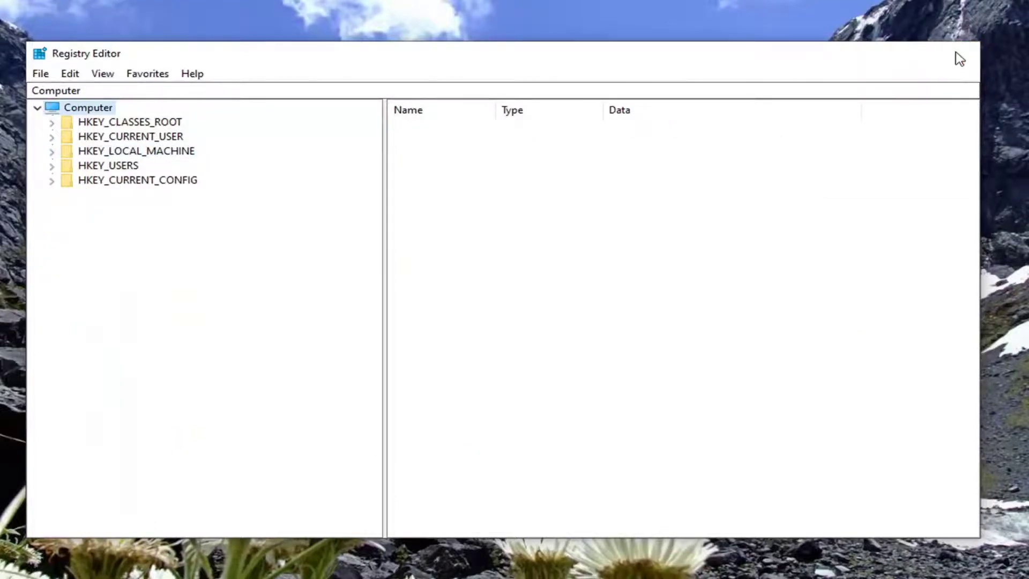